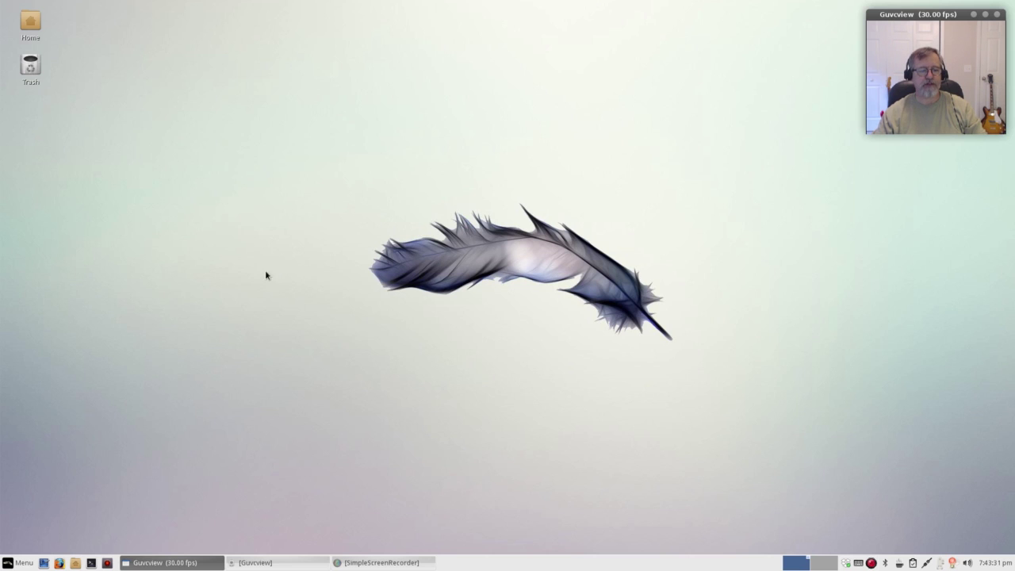
Browse the Whisker Menu categories: Multimedia, Accessories, Recent, Chromium Apps, Games, All, Office and Favorites
{"action": "left_click", "coordinate": [20, 564]}
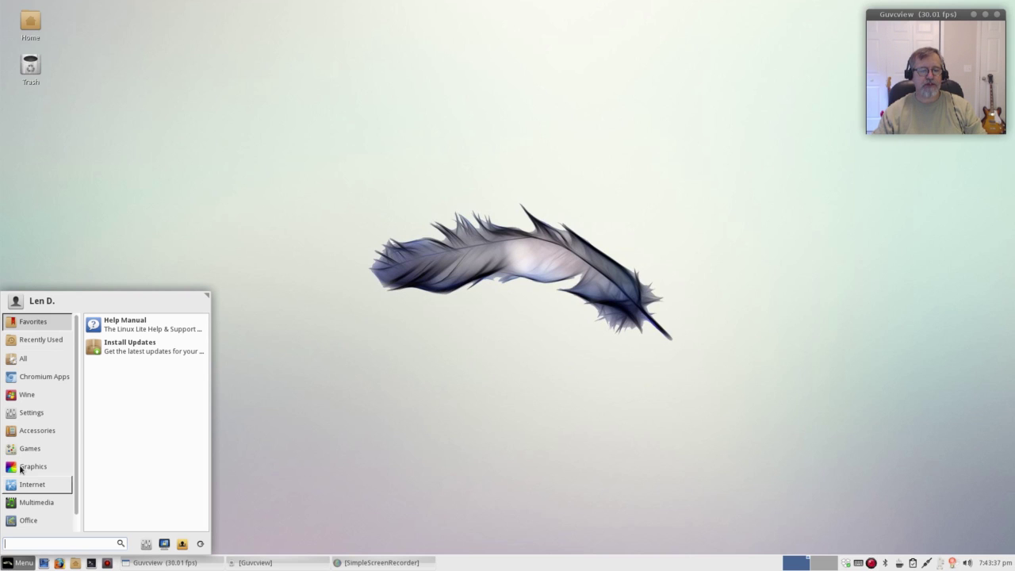
{"action": "left_click", "coordinate": [36, 502]}
{"action": "left_click", "coordinate": [38, 430]}
{"action": "left_click", "coordinate": [48, 340]}
{"action": "left_click", "coordinate": [31, 379]}
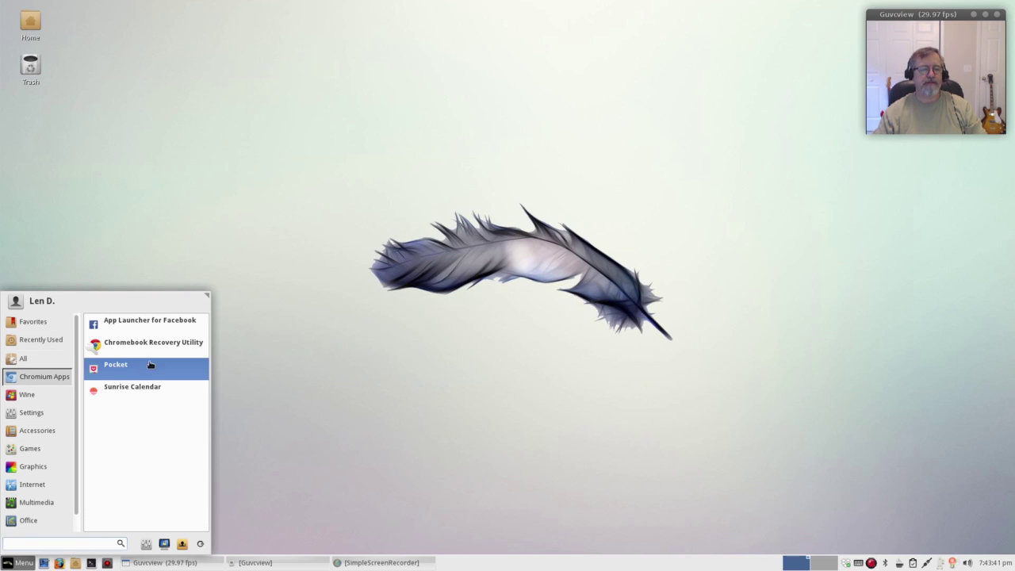
{"action": "left_click", "coordinate": [38, 449]}
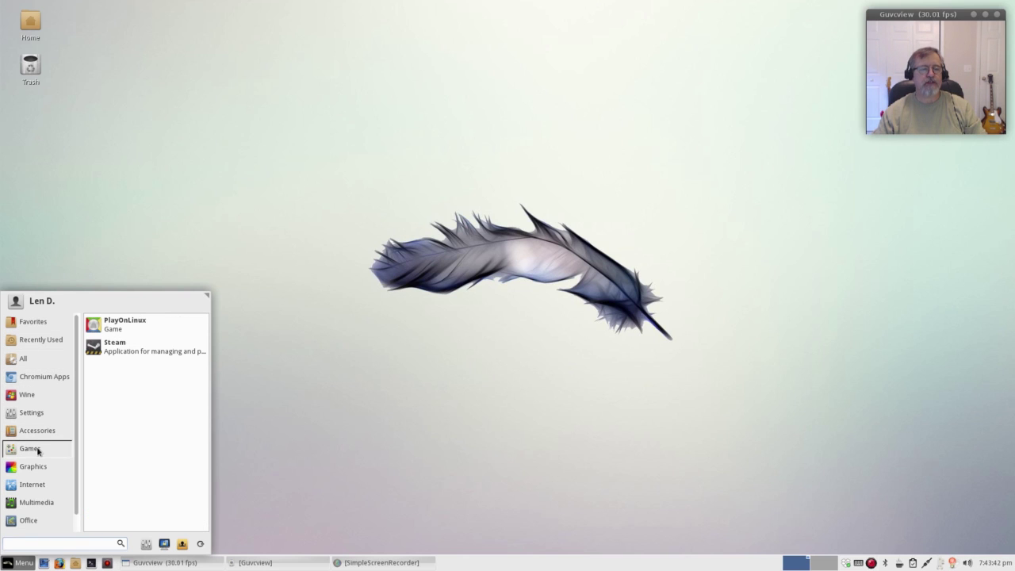
{"action": "left_click", "coordinate": [30, 358]}
{"action": "left_click", "coordinate": [28, 519]}
{"action": "left_click", "coordinate": [28, 325]}
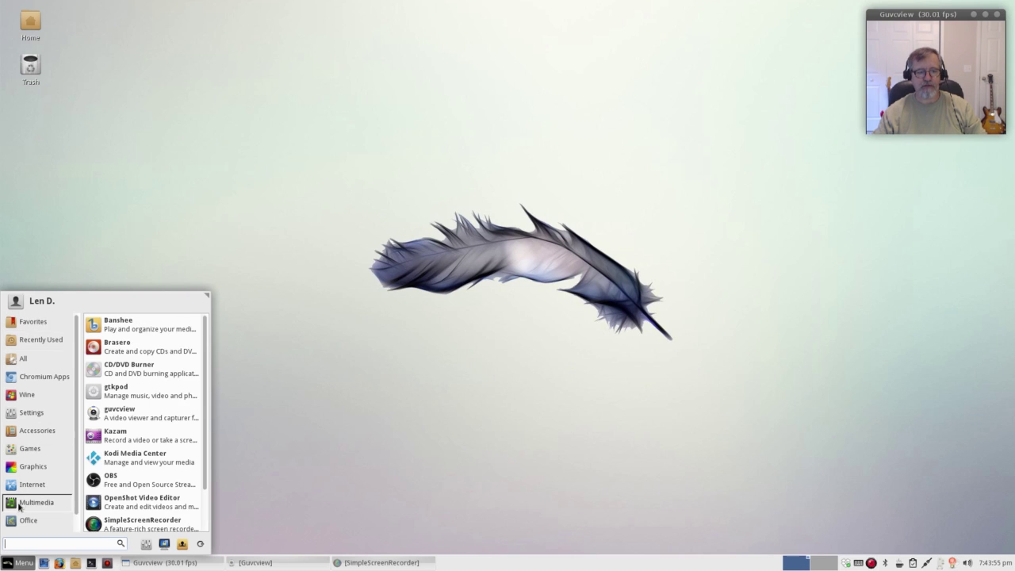
{"action": "mouse_move", "coordinate": [25, 487]}
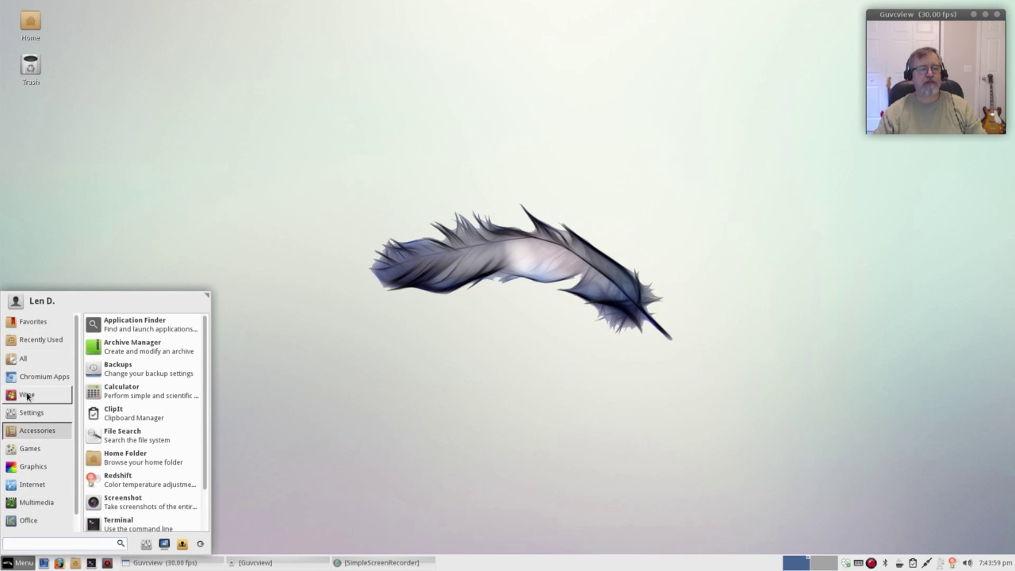
{"action": "mouse_move", "coordinate": [25, 361]}
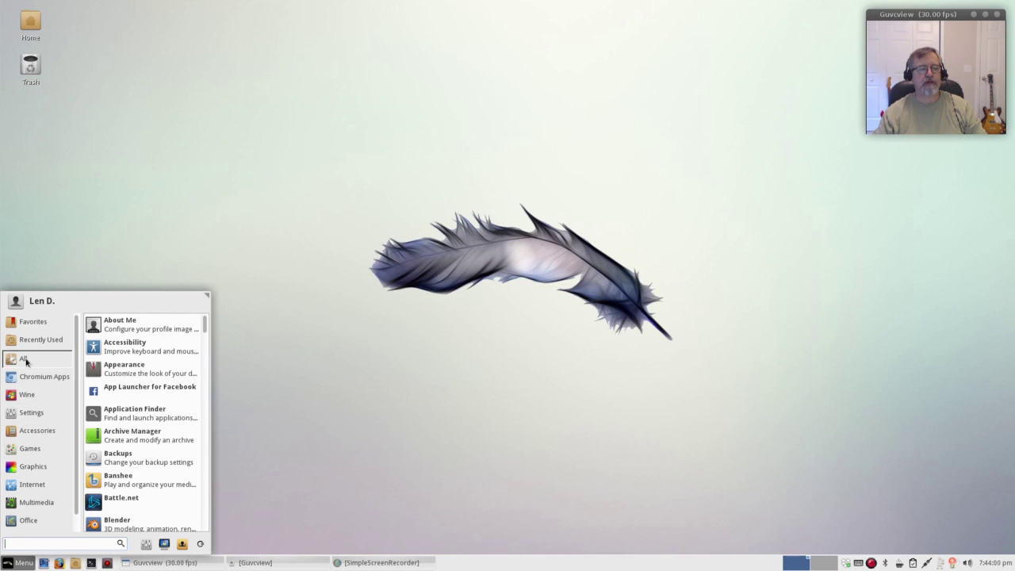
Launch Appearance and try the Zukitwo-Dark-reloaded style and the Humanity-Dark icon theme
{"action": "left_click", "coordinate": [136, 369]}
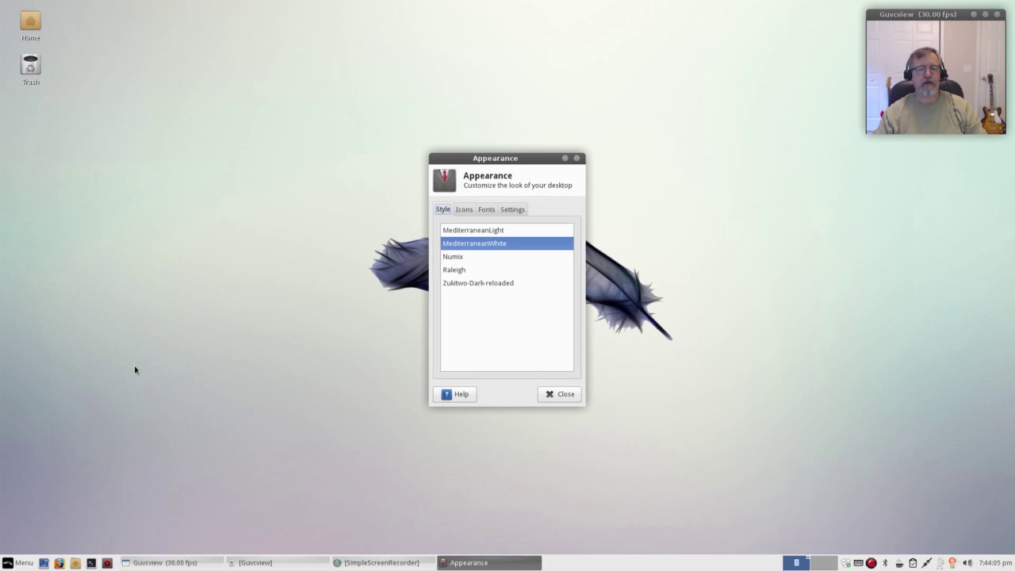
{"action": "left_click", "coordinate": [468, 283]}
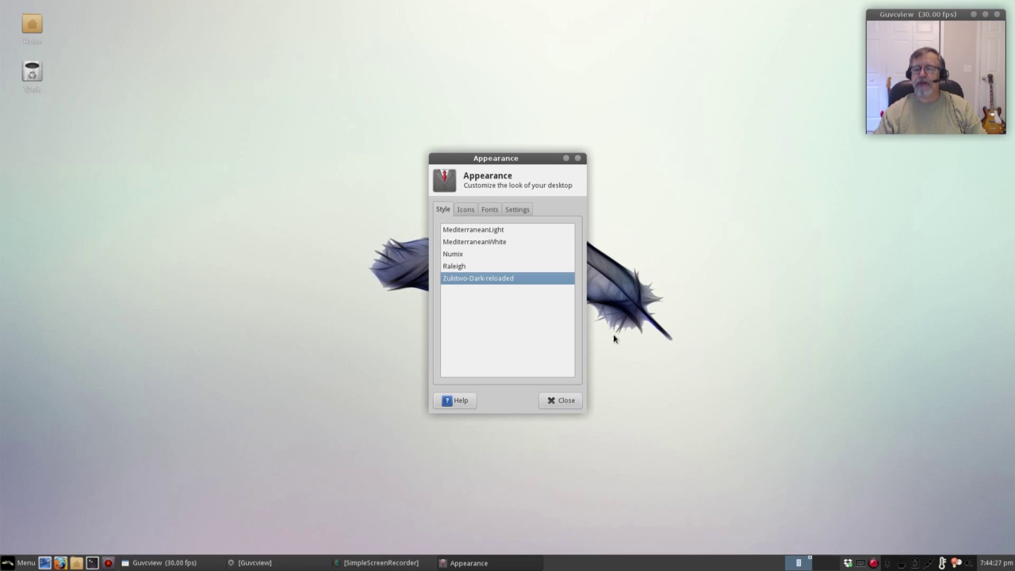
{"action": "left_click", "coordinate": [465, 210]}
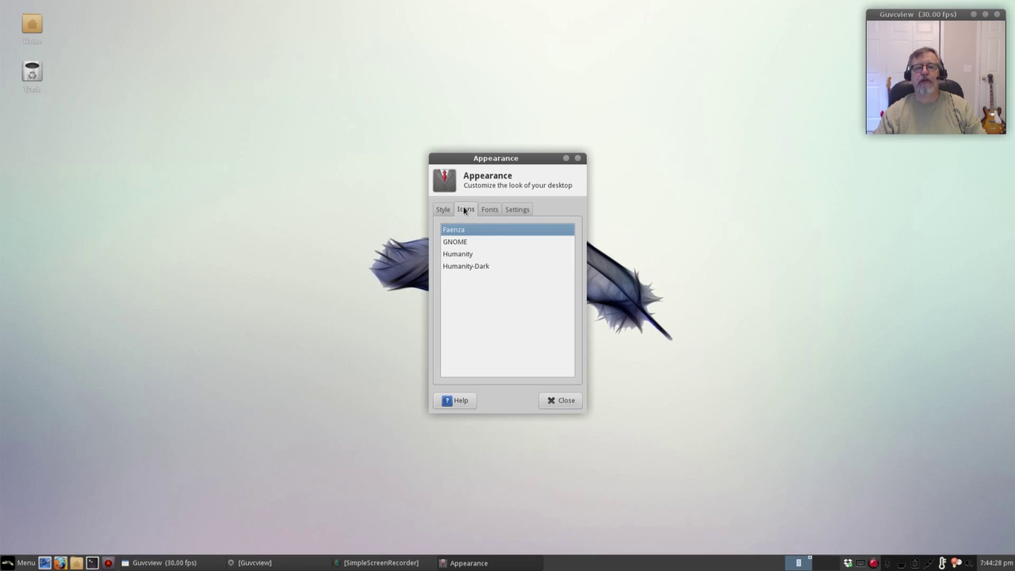
{"action": "left_click", "coordinate": [458, 265]}
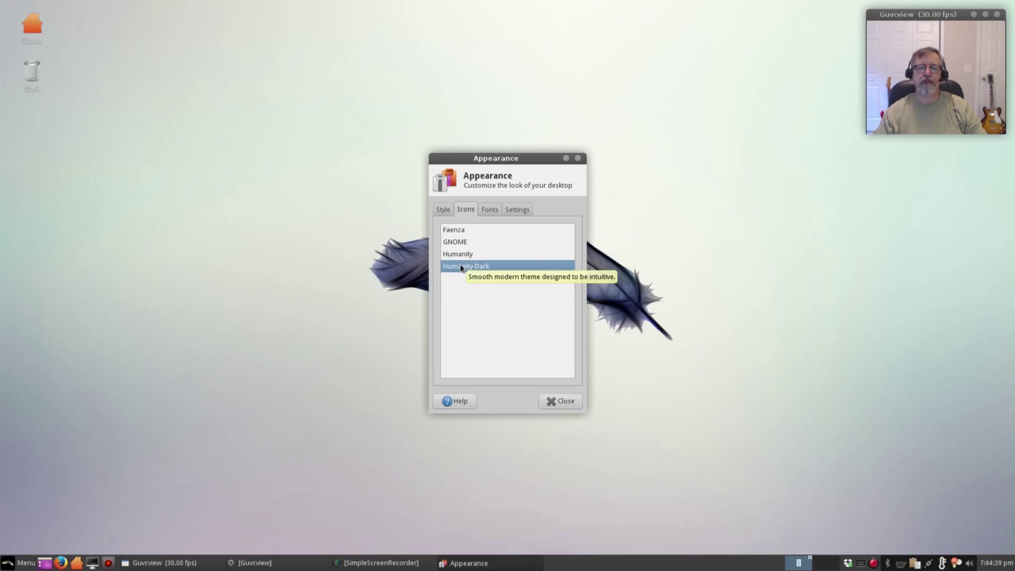
Restore the Faenza icon theme and the MediterraneanWhite style
{"action": "left_click", "coordinate": [453, 232]}
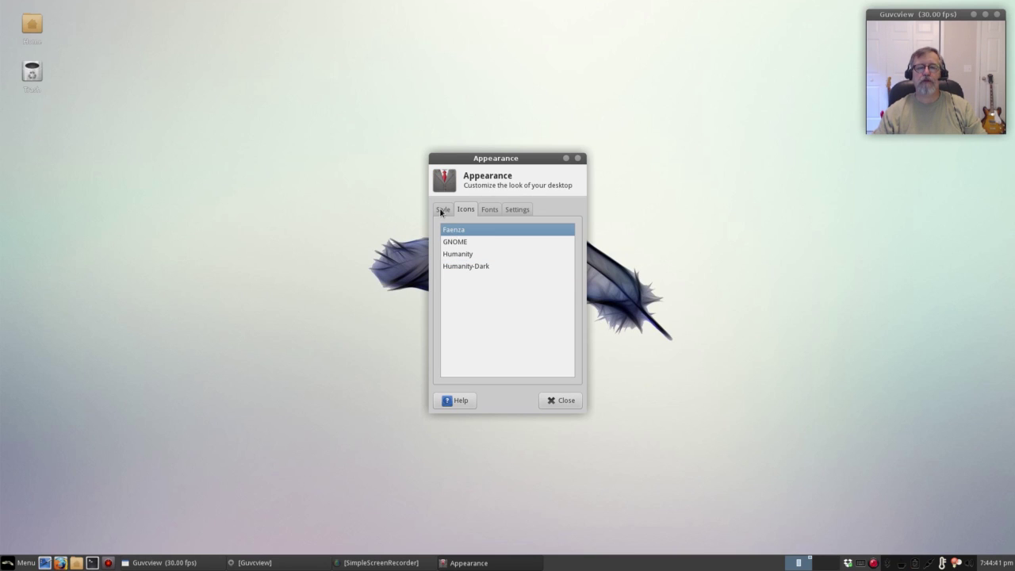
{"action": "left_click", "coordinate": [442, 209]}
{"action": "left_click", "coordinate": [465, 244]}
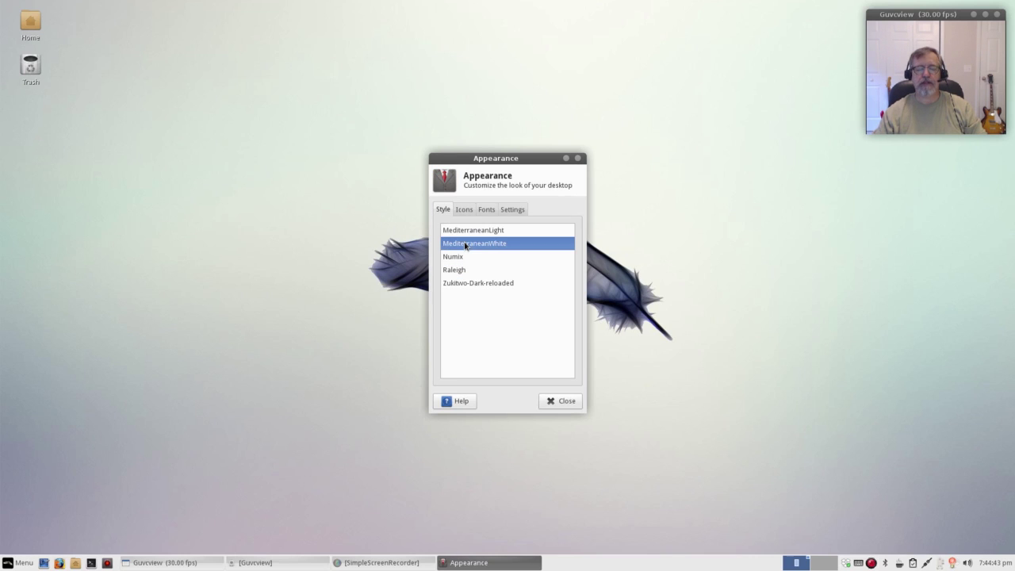
Close Appearance and launch the Linux Lite Control Center from the taskbar
{"action": "left_click", "coordinate": [566, 402]}
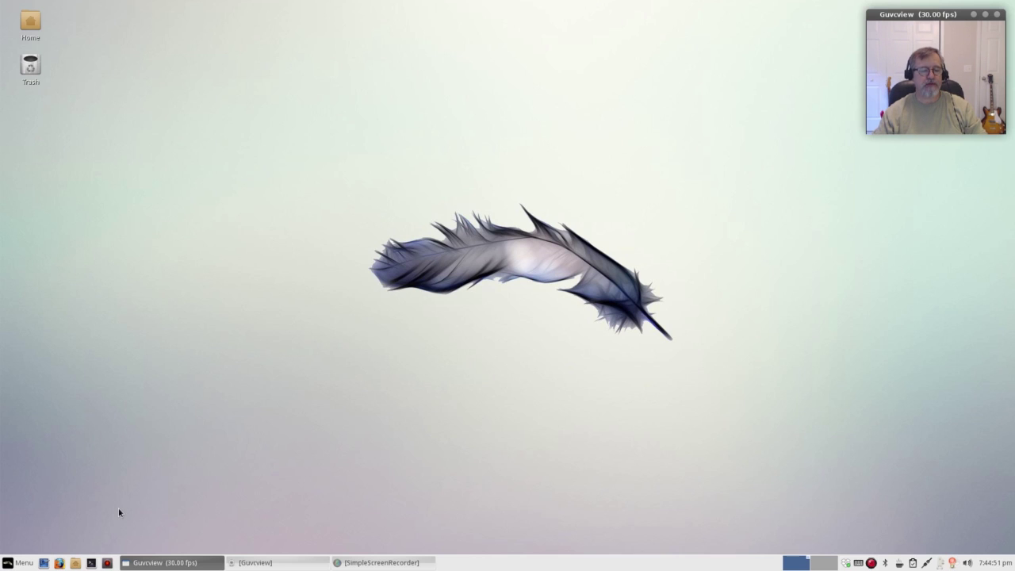
{"action": "left_click", "coordinate": [107, 565]}
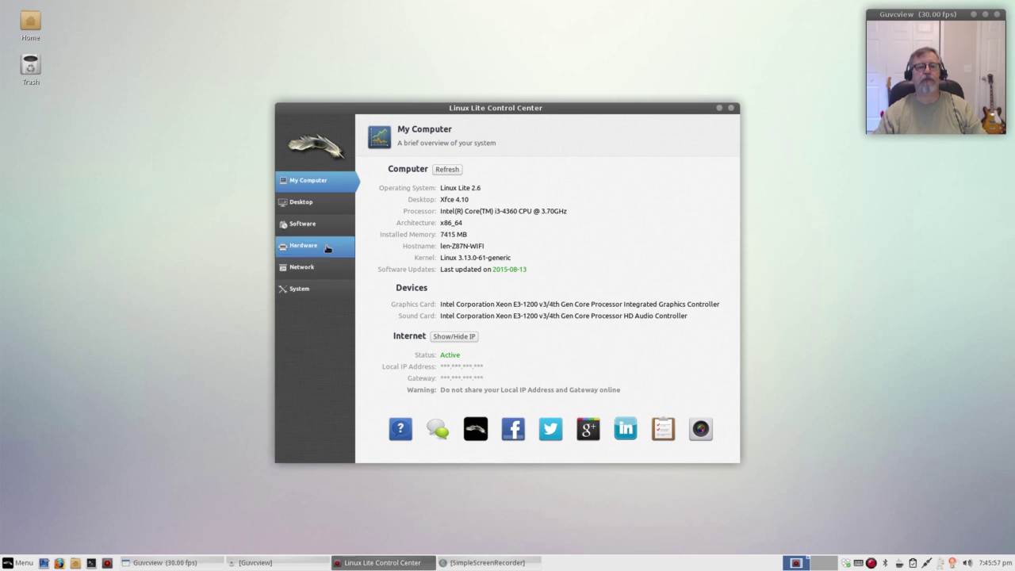
View the Desktop page, then the Software page listing Install Updates, Lite Software and Lite Upgrade
{"action": "left_click", "coordinate": [295, 201]}
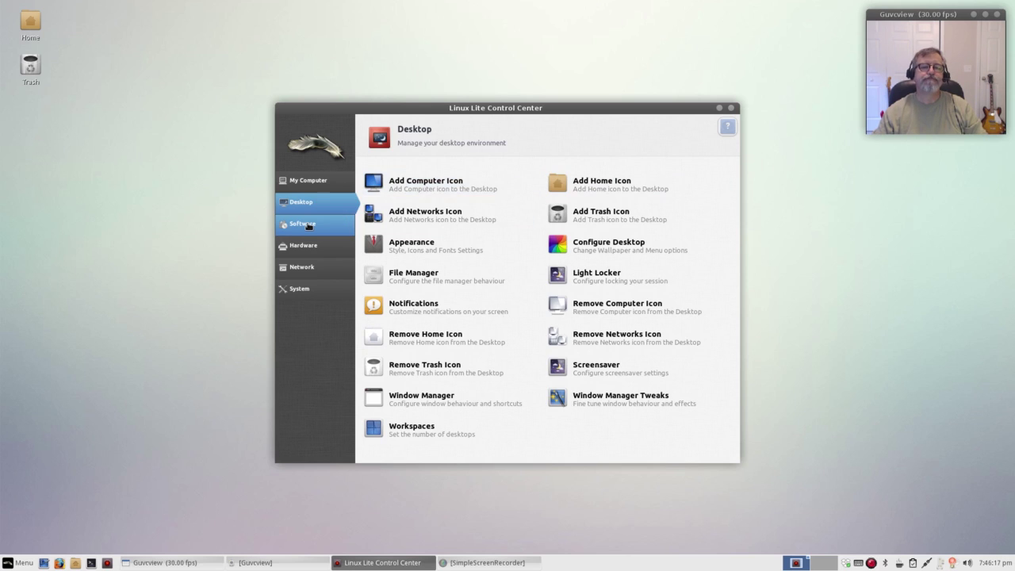
{"action": "left_click", "coordinate": [306, 225]}
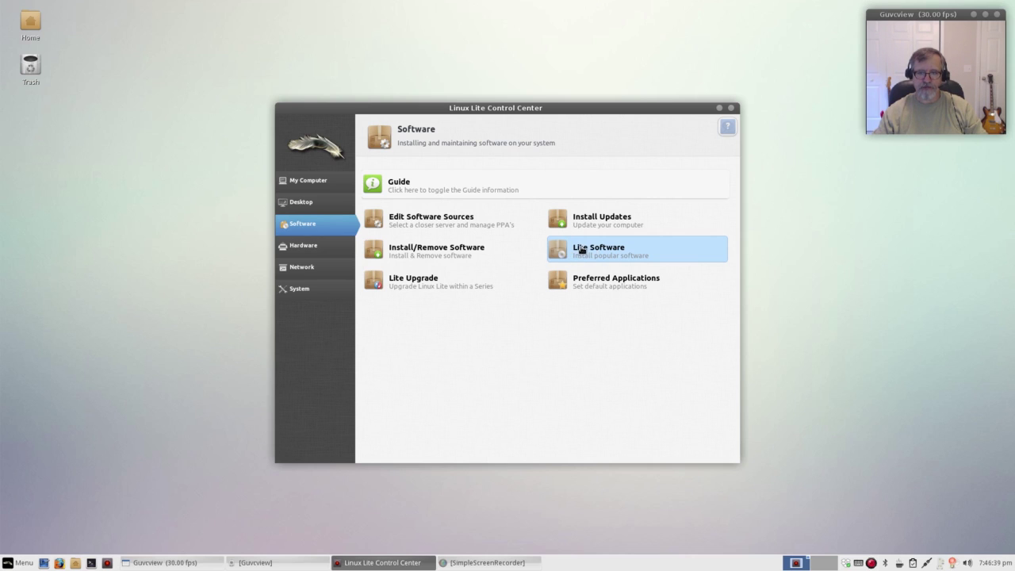
Launch Lite Software, enter the administrator password and agree to update the software sources
{"action": "left_click", "coordinate": [580, 250]}
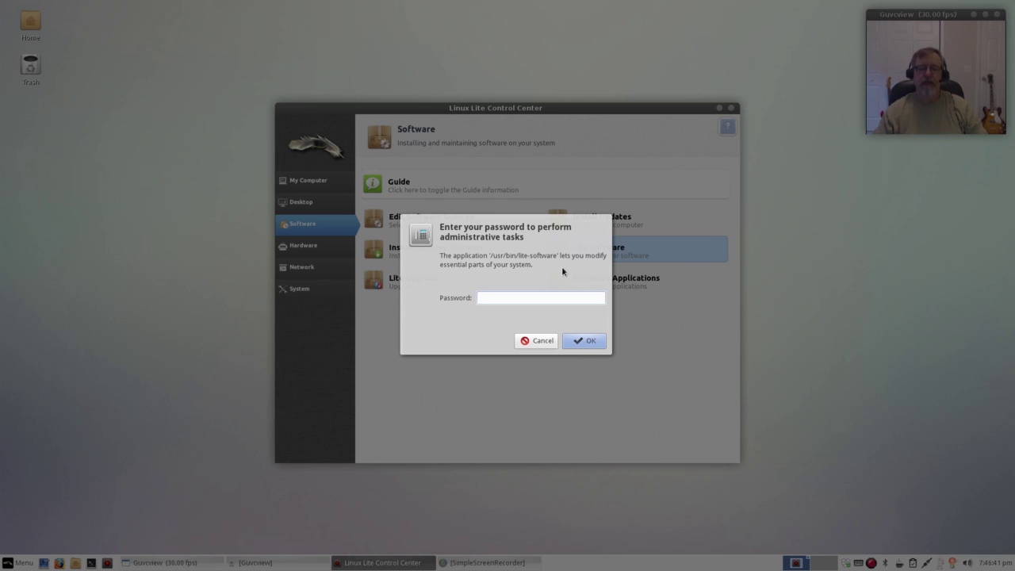
{"action": "type", "text": "••••••"}
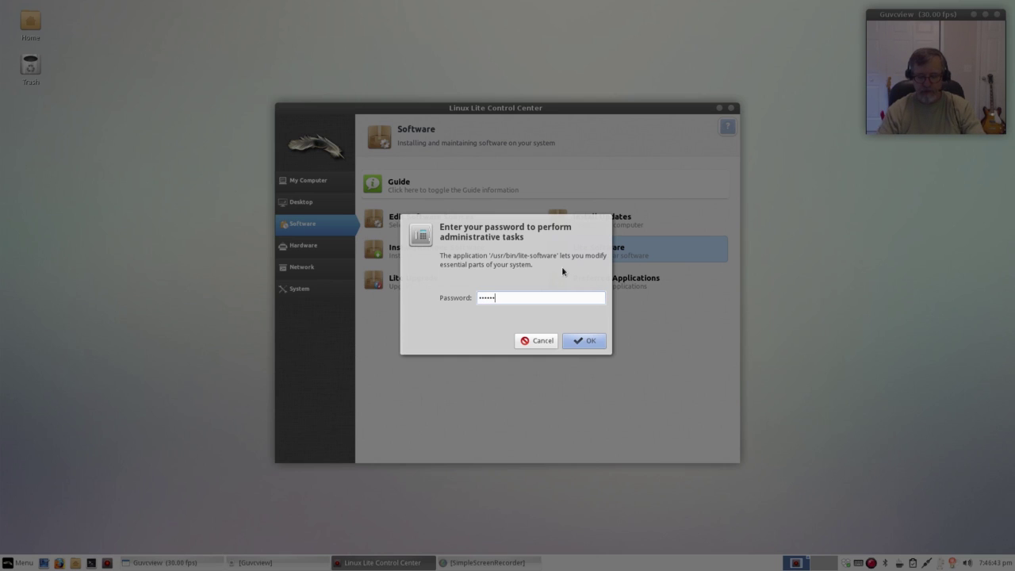
{"action": "key", "text": "Return"}
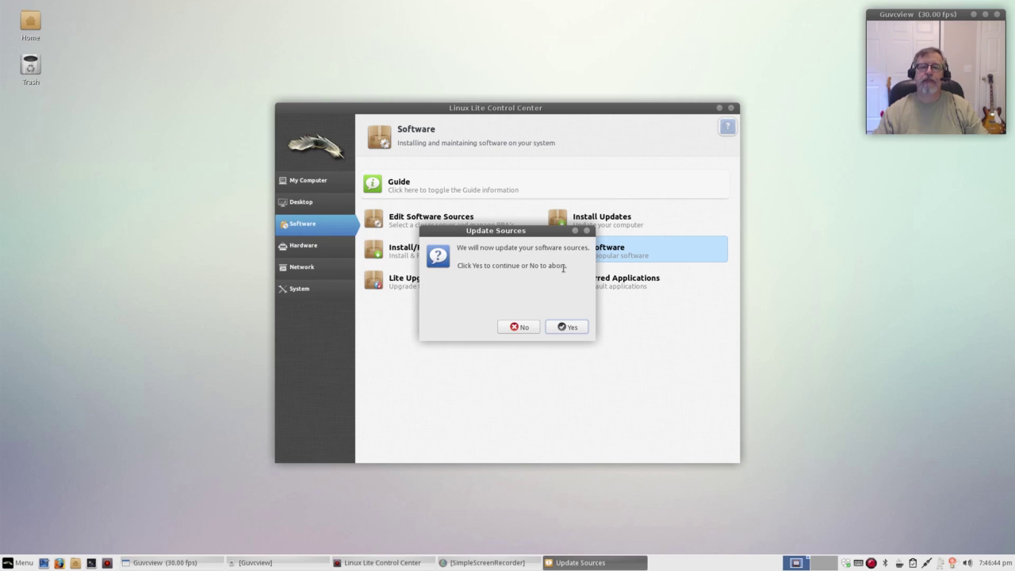
{"action": "left_click", "coordinate": [559, 327]}
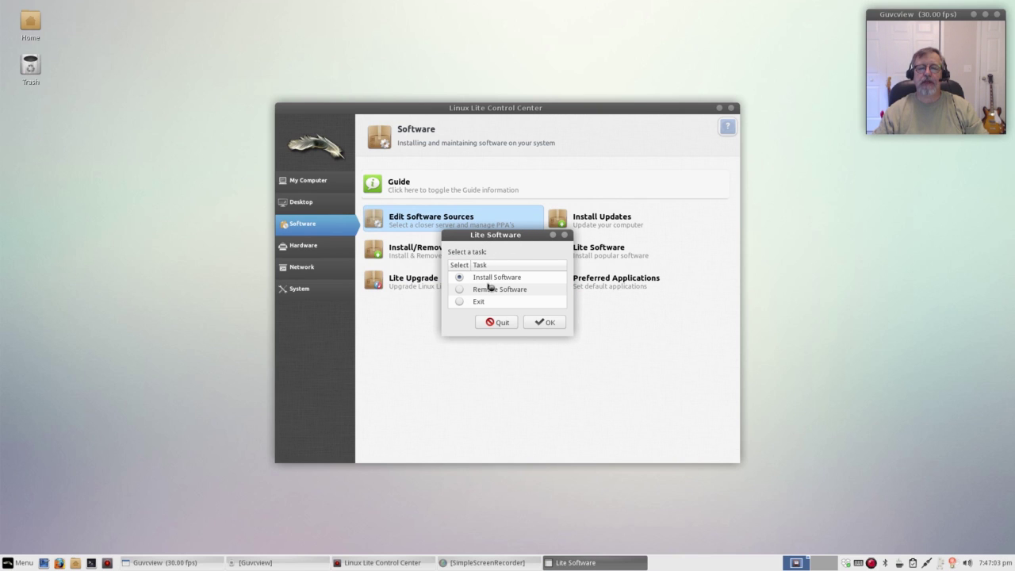
Move the Lite Software task dialog and proceed with Install Software to see the programs
{"action": "left_click_drag", "start_coordinate": [504, 234], "coordinate": [514, 167]}
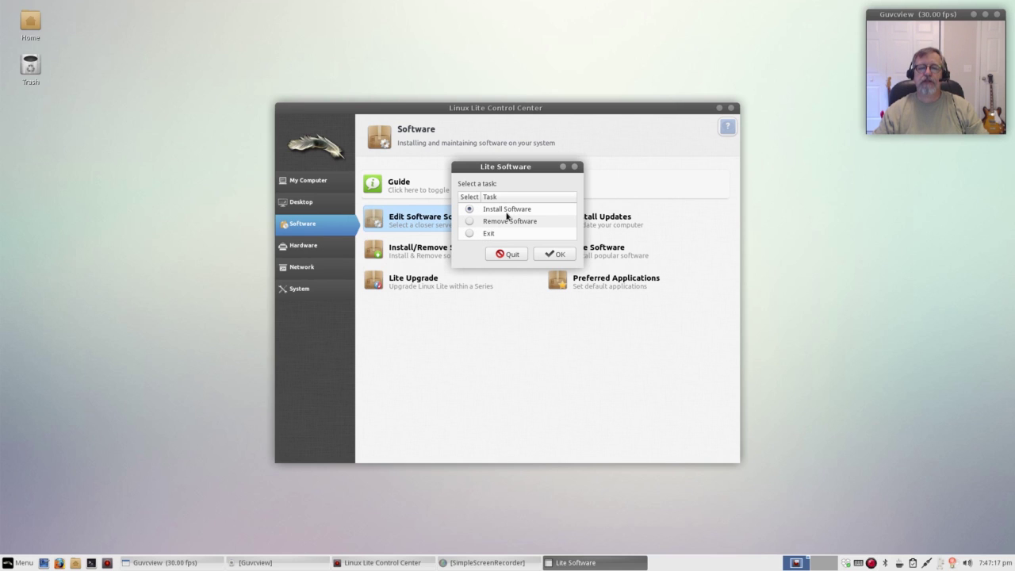
{"action": "left_click", "coordinate": [555, 254]}
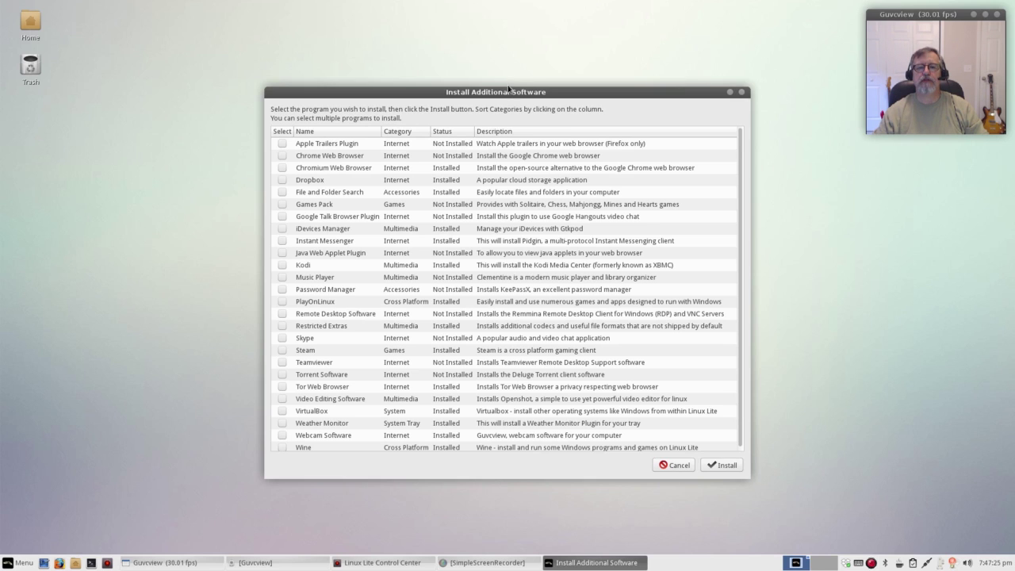
Move the Install Additional Software window up to show Skype, Steam, VirtualBox and Wine statuses
{"action": "left_click_drag", "start_coordinate": [508, 90], "coordinate": [510, 38]}
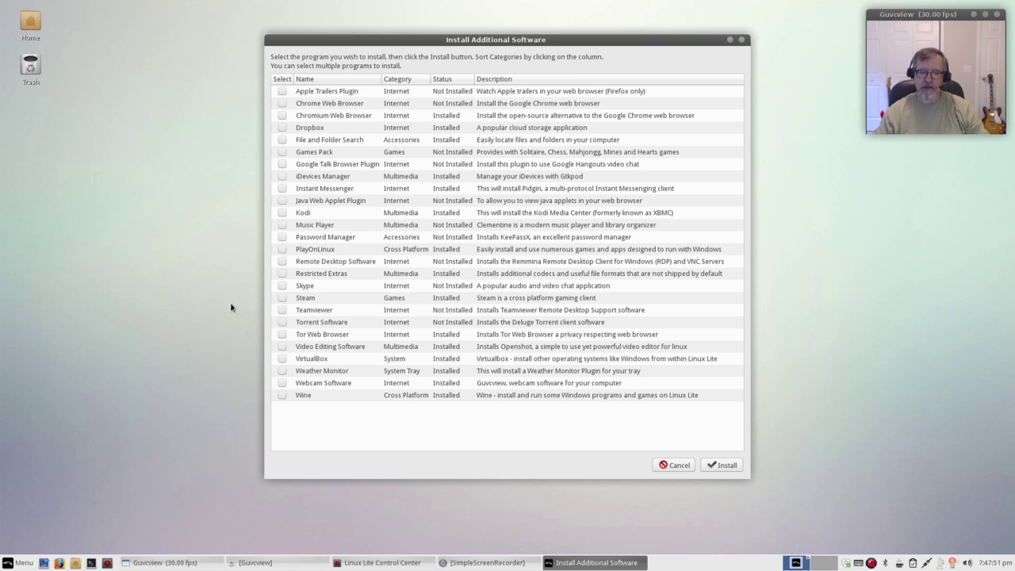
Start the system update, enter the password and agree to fetch the updates list
{"action": "left_click", "coordinate": [10, 565]}
{"action": "left_click", "coordinate": [133, 347]}
{"action": "type", "text": "•••••"}
{"action": "key", "text": "Return"}
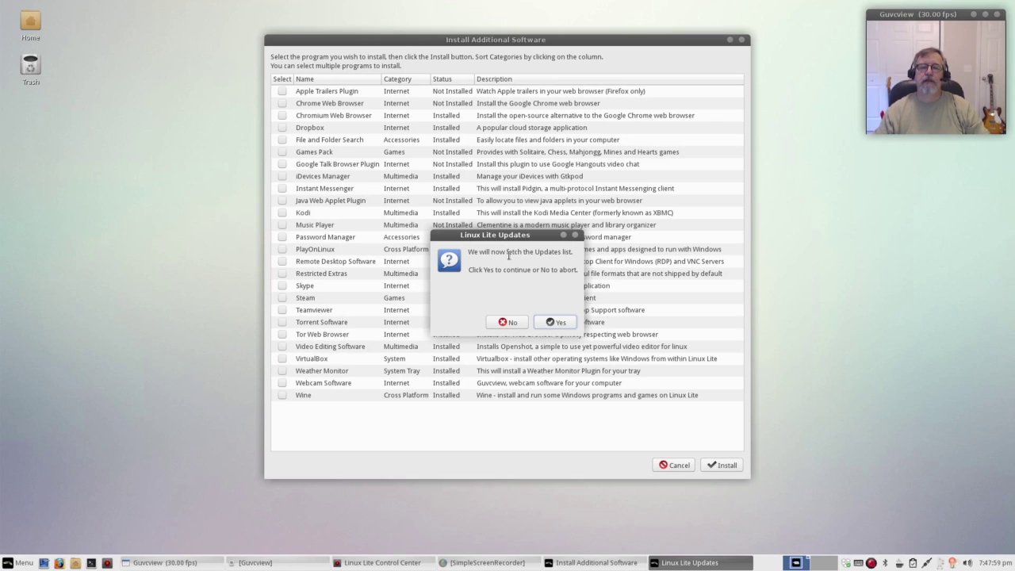
{"action": "left_click", "coordinate": [555, 321]}
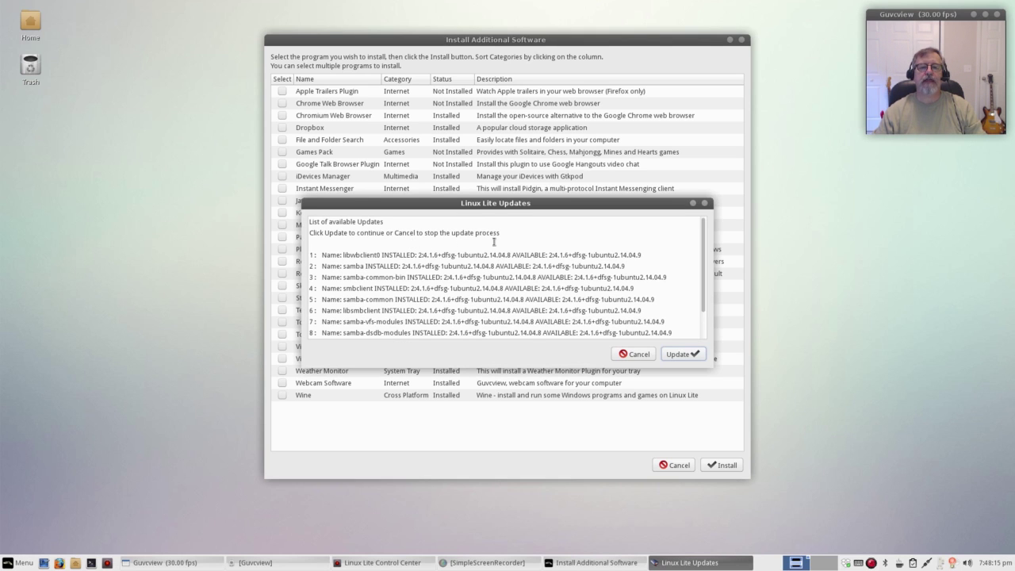
Scroll through the pending samba package updates and cancel them
{"action": "scroll", "coordinate": [576, 283], "scroll_direction": "down", "scroll_amount": 2}
{"action": "scroll", "coordinate": [575, 282], "scroll_direction": "up", "scroll_amount": 2}
{"action": "left_click", "coordinate": [634, 357]}
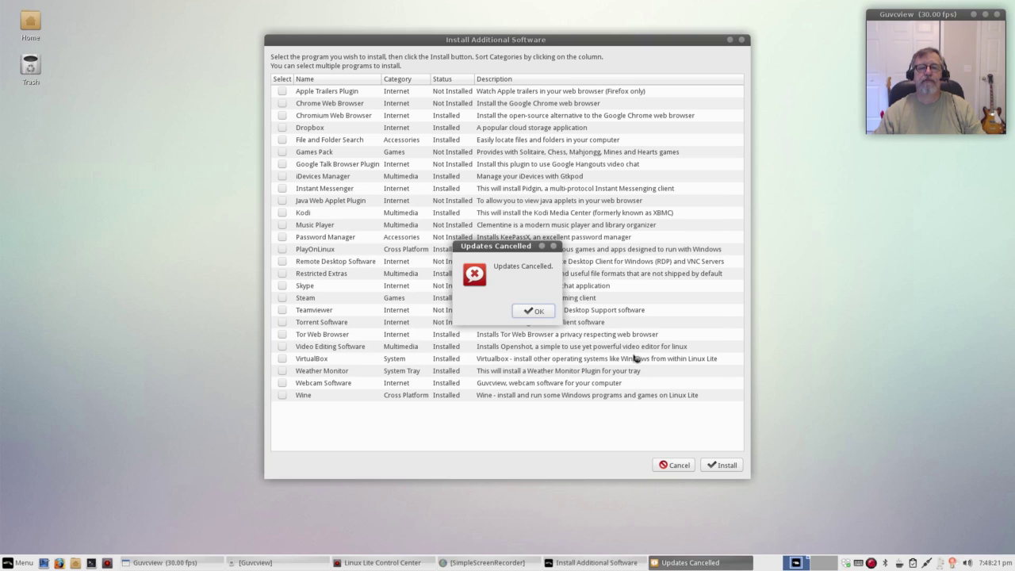
Dismiss the Updates Cancelled notice with OK
{"action": "left_click", "coordinate": [535, 311]}
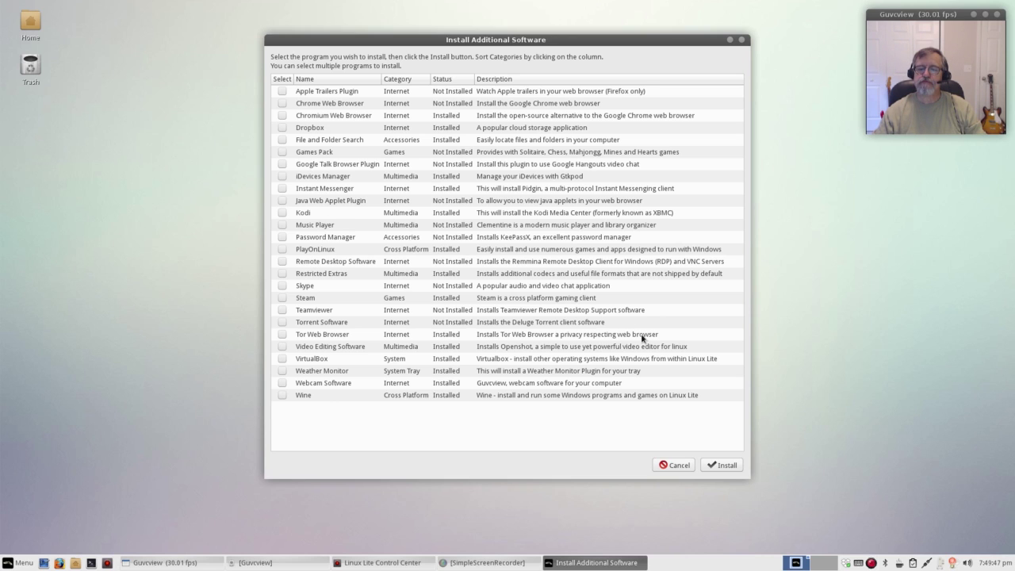
Cancel Install Additional Software and exit the Lite Software task picker
{"action": "left_click", "coordinate": [675, 466]}
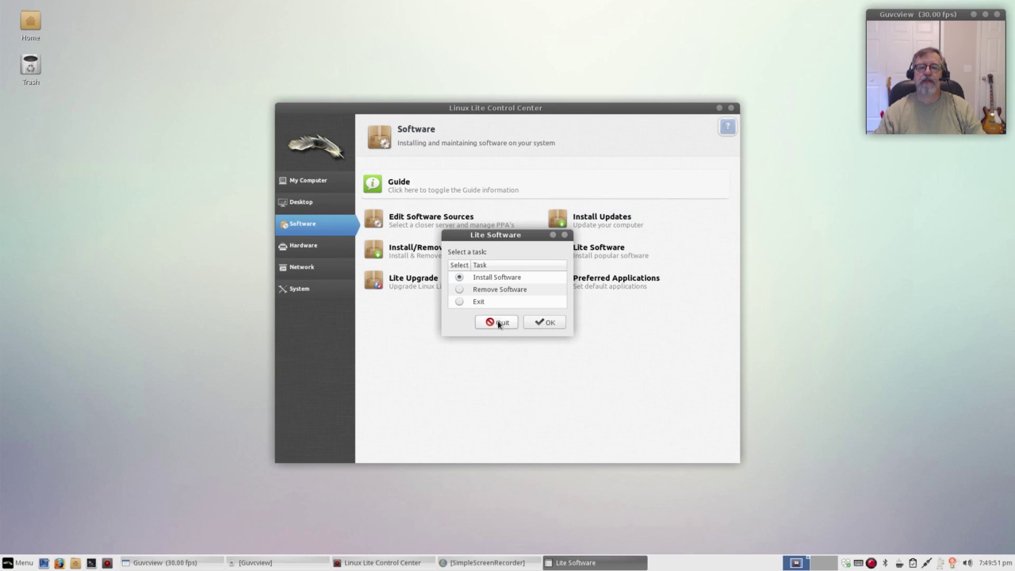
{"action": "left_click", "coordinate": [459, 301]}
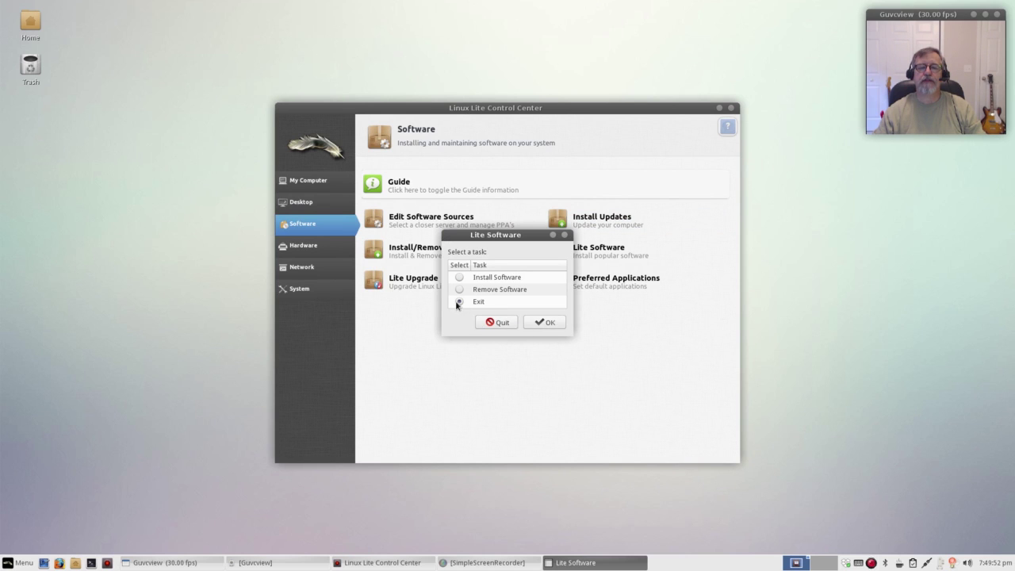
{"action": "left_click", "coordinate": [544, 323]}
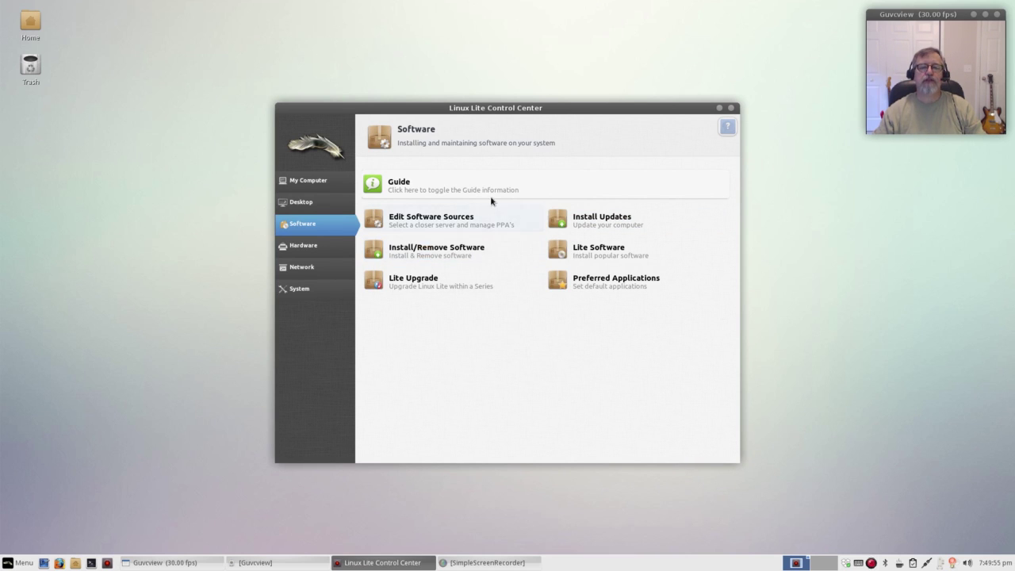
Browse the Control Center's Hardware, Network and System pages, highlighting Install Drivers, Power Management and Removable Drives
{"action": "left_click", "coordinate": [316, 248]}
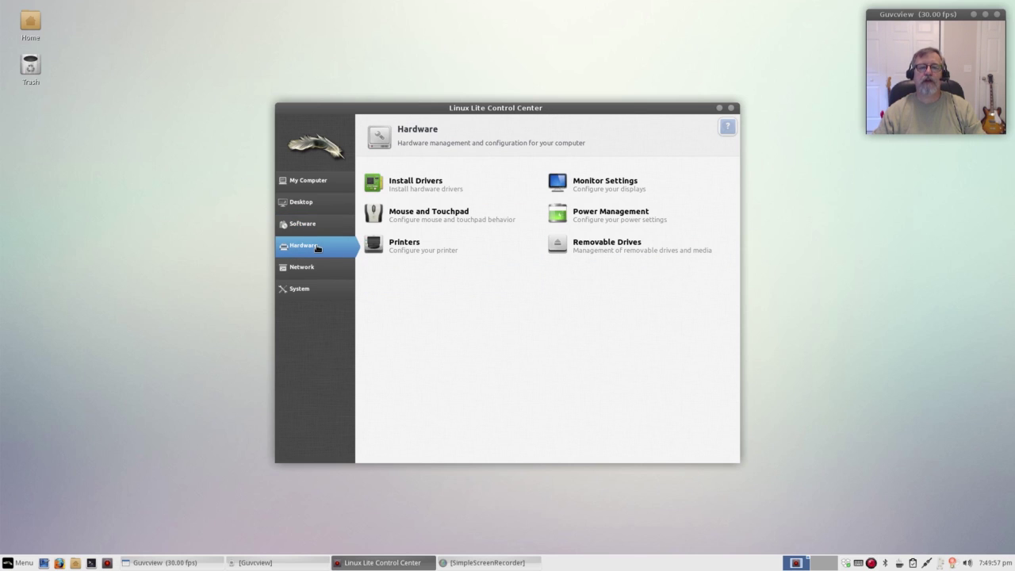
{"action": "left_click", "coordinate": [423, 185]}
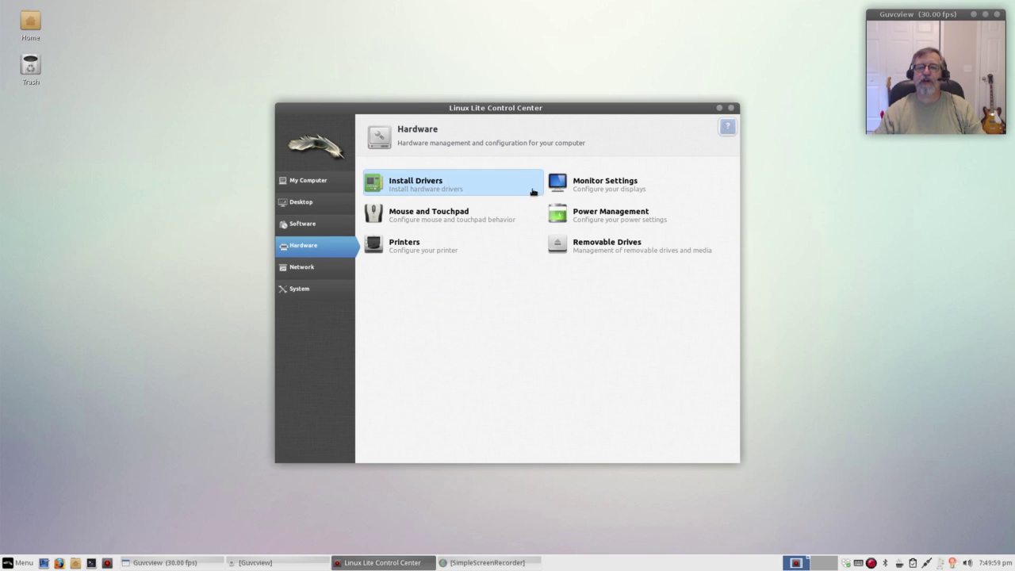
{"action": "left_click", "coordinate": [611, 216]}
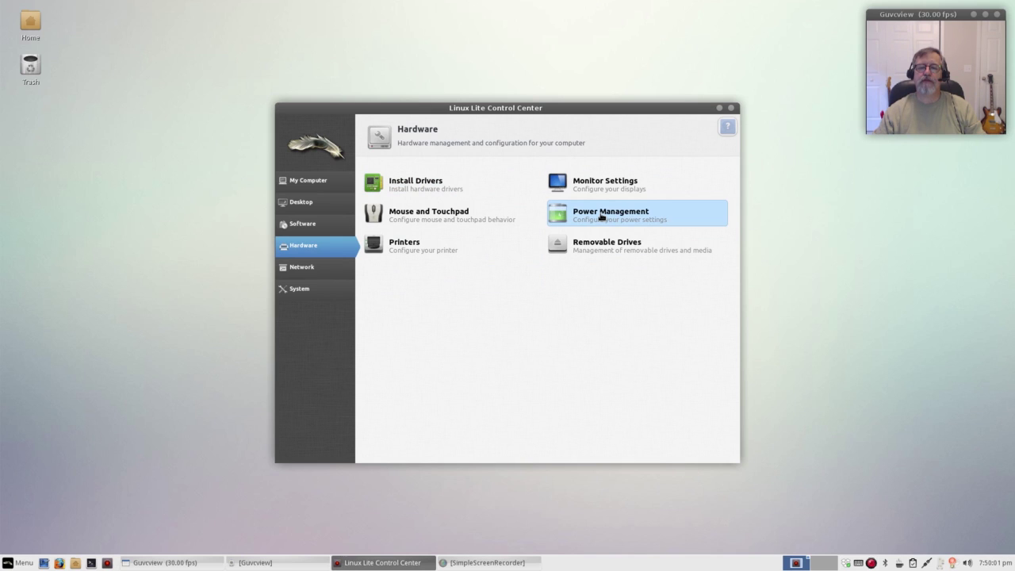
{"action": "left_click", "coordinate": [603, 246]}
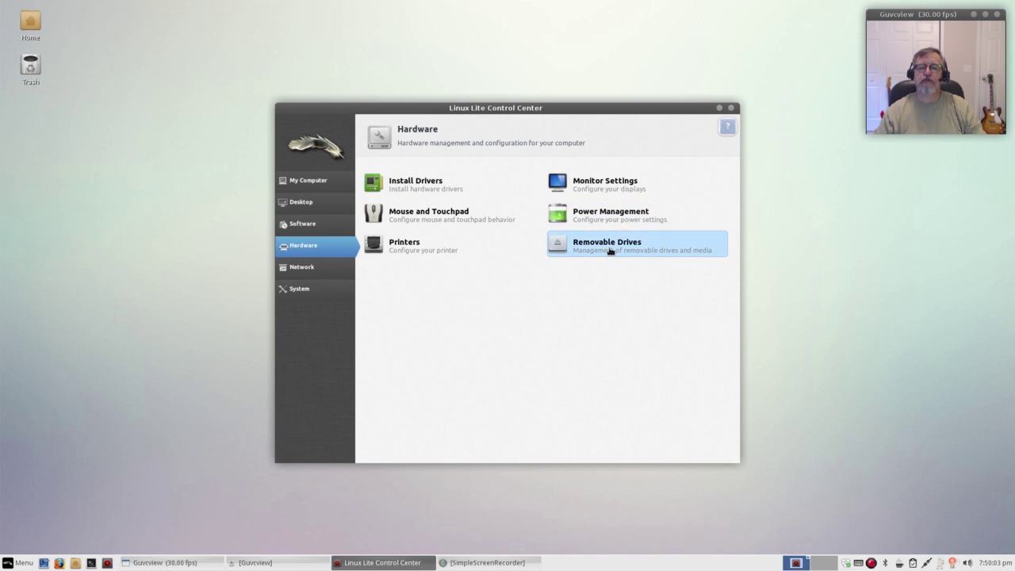
{"action": "left_click", "coordinate": [428, 241]}
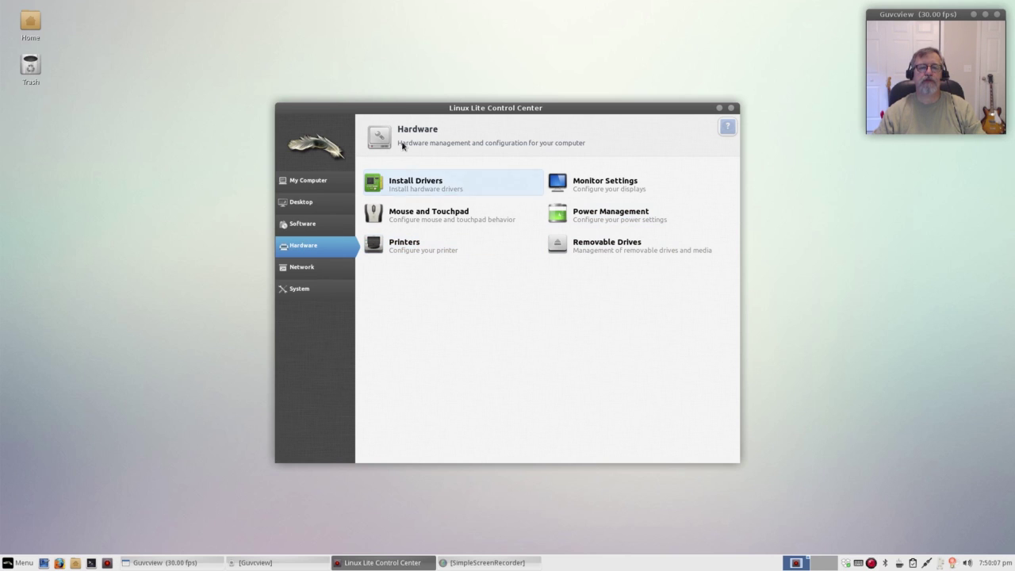
{"action": "left_click", "coordinate": [303, 266]}
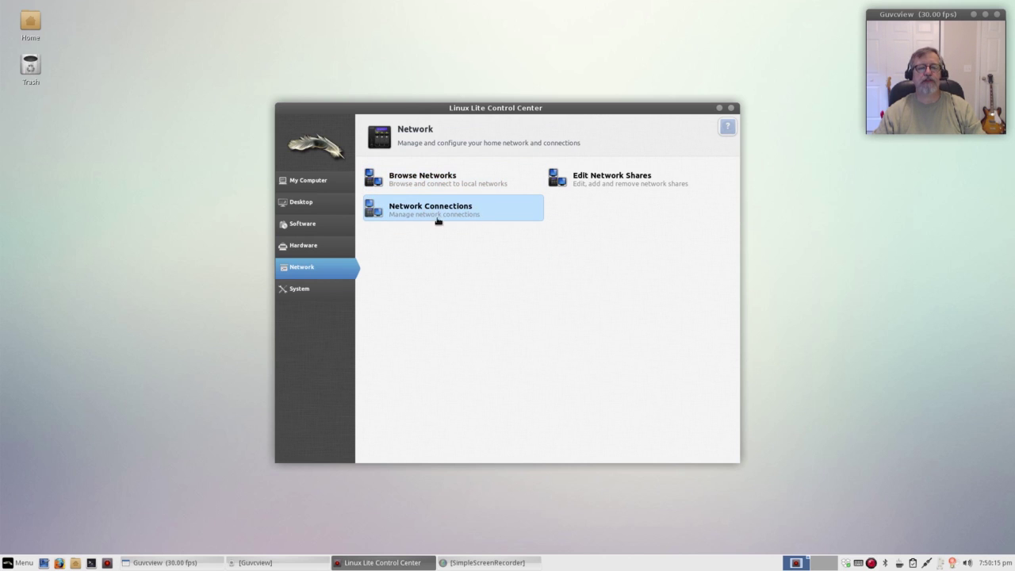
{"action": "left_click", "coordinate": [309, 288]}
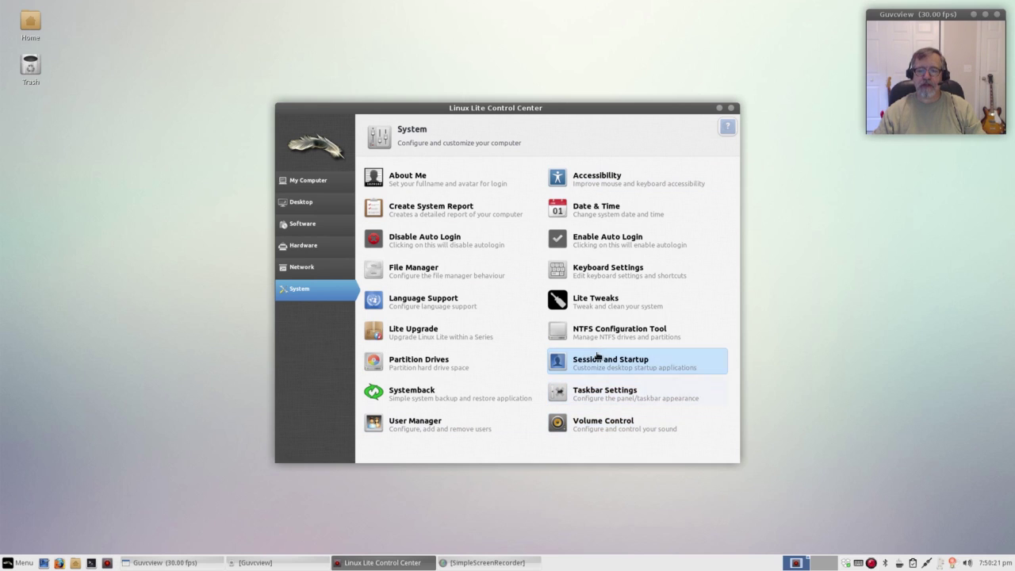
{"action": "left_click", "coordinate": [597, 240]}
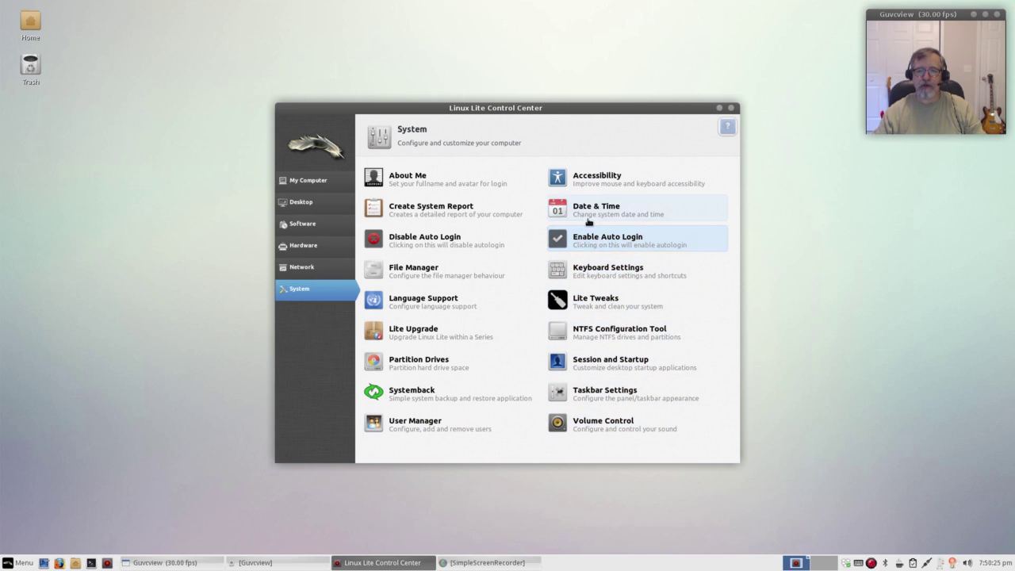
{"action": "left_click", "coordinate": [421, 362]}
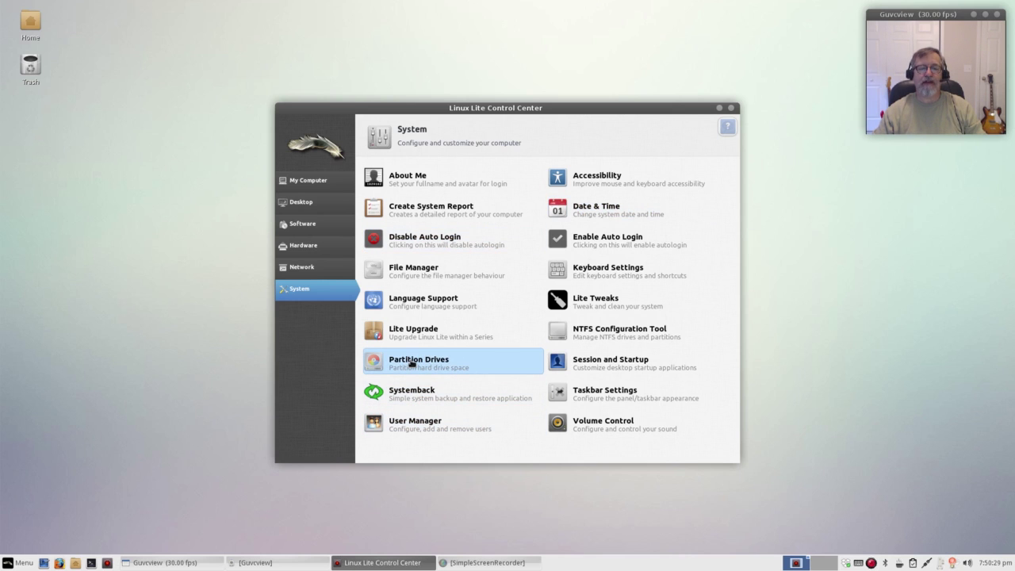
{"action": "left_click", "coordinate": [422, 332]}
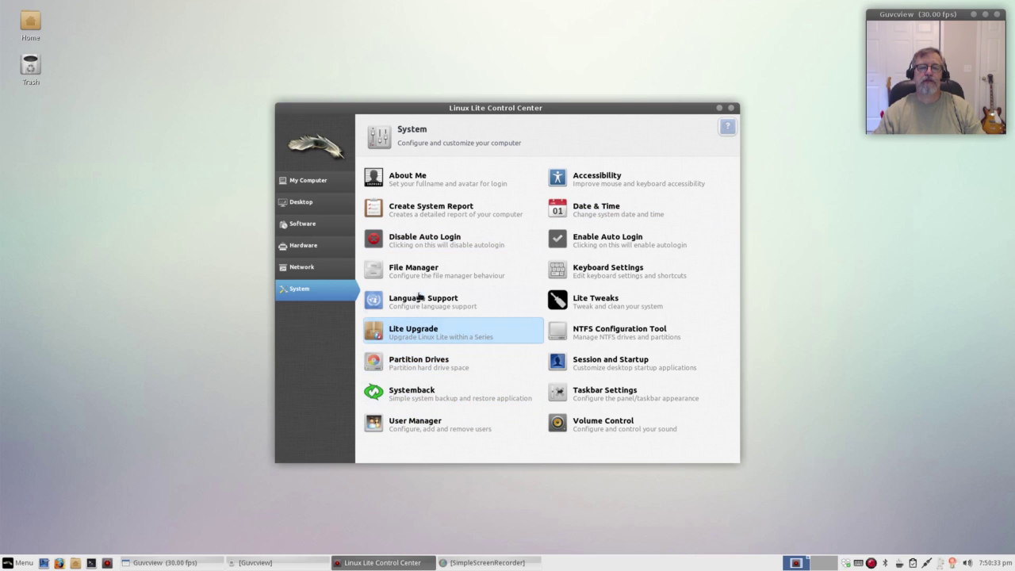
{"action": "left_click", "coordinate": [416, 297]}
{"action": "left_click", "coordinate": [412, 269]}
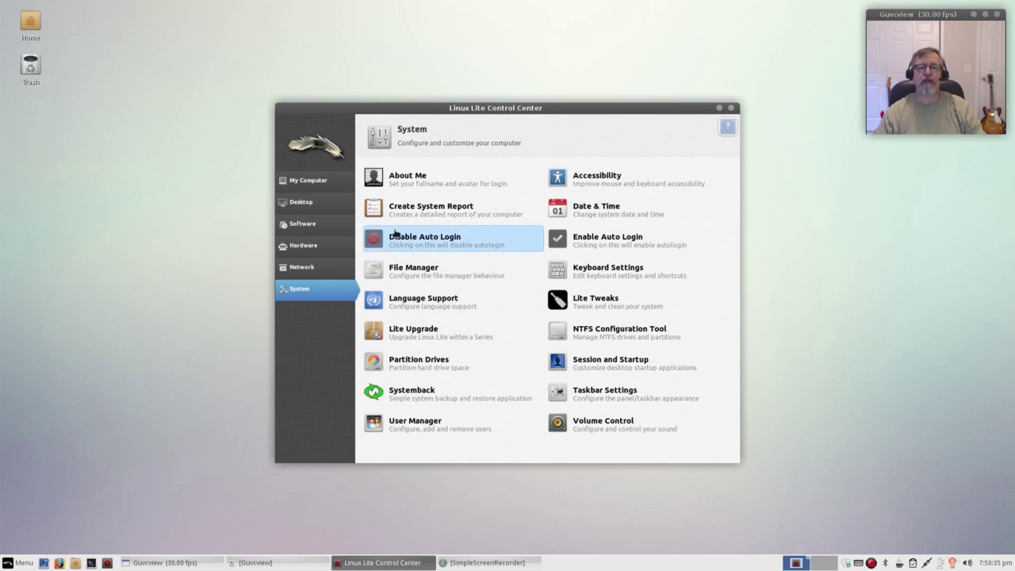
{"action": "left_click", "coordinate": [432, 242]}
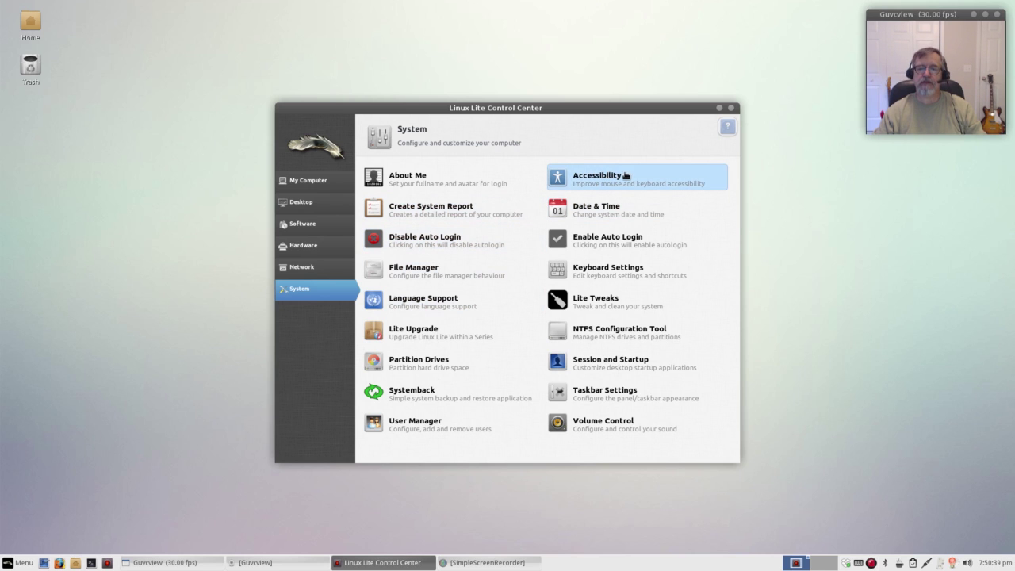
Launch Lite Tweaks from the Control Center System page to view its cleanup tasks
{"action": "left_click", "coordinate": [611, 306]}
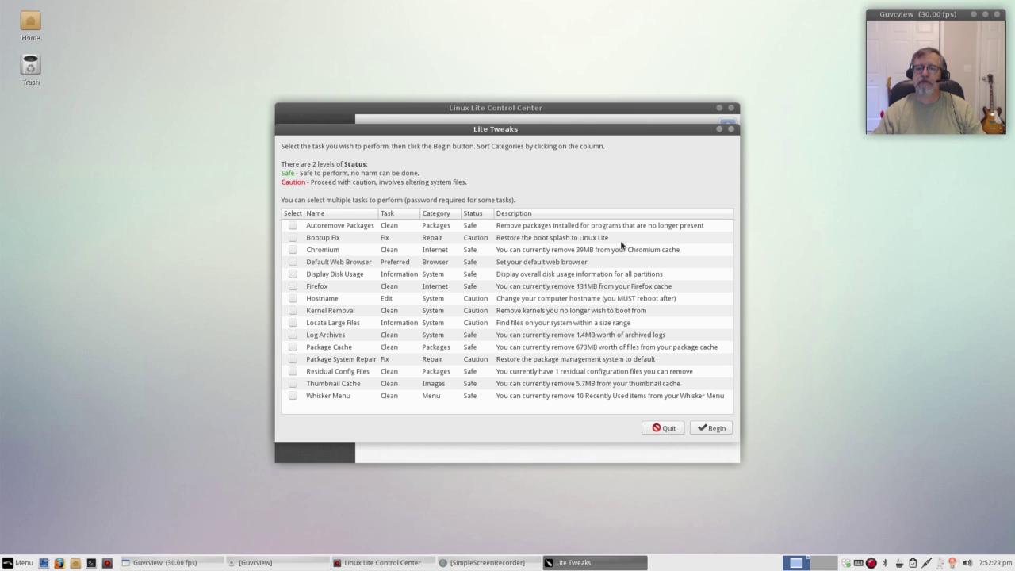
Quit Lite Tweaks without running any tasks and close the Linux Lite Control Center
{"action": "left_click", "coordinate": [668, 432]}
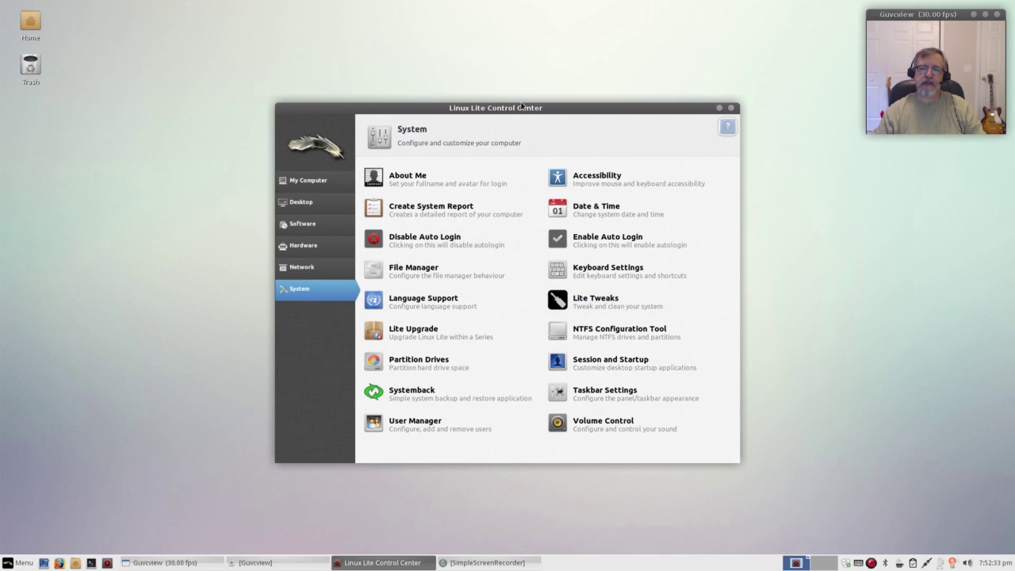
{"action": "left_click", "coordinate": [730, 108]}
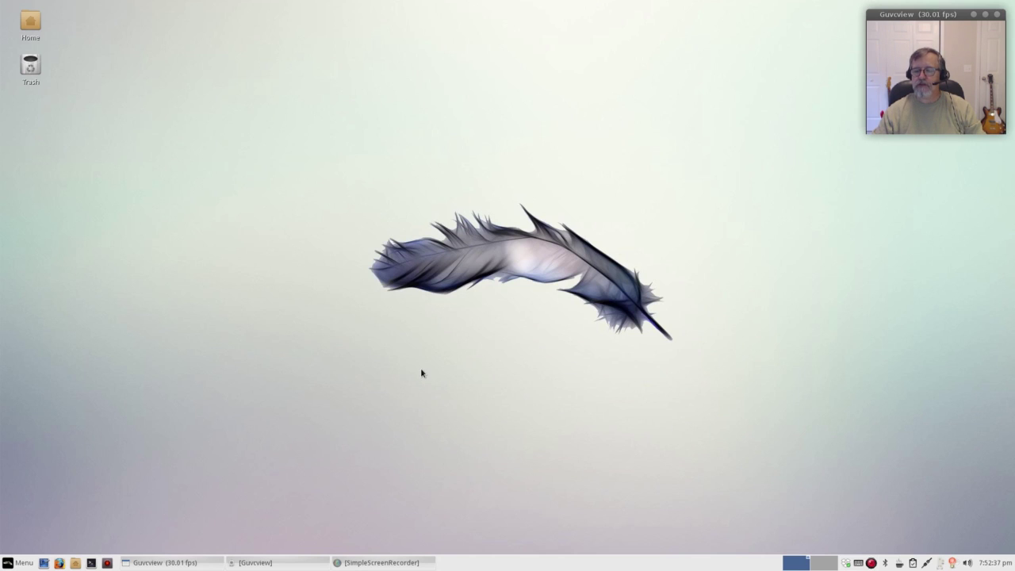